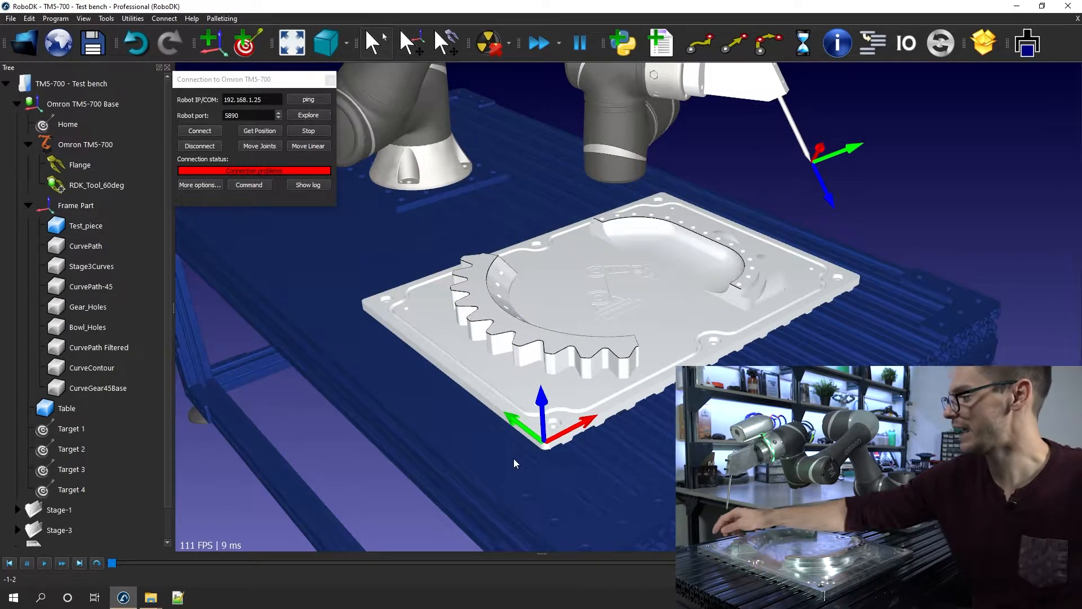
Open the details of Frame Part and enable moving reference frames together with their child items
click(56, 208)
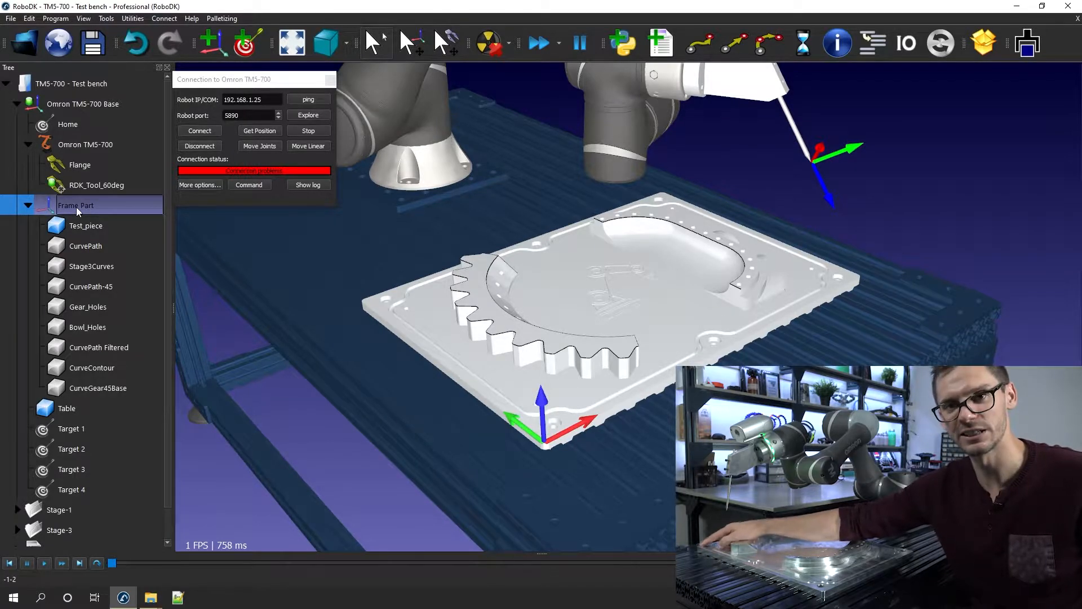
double_click(79, 206)
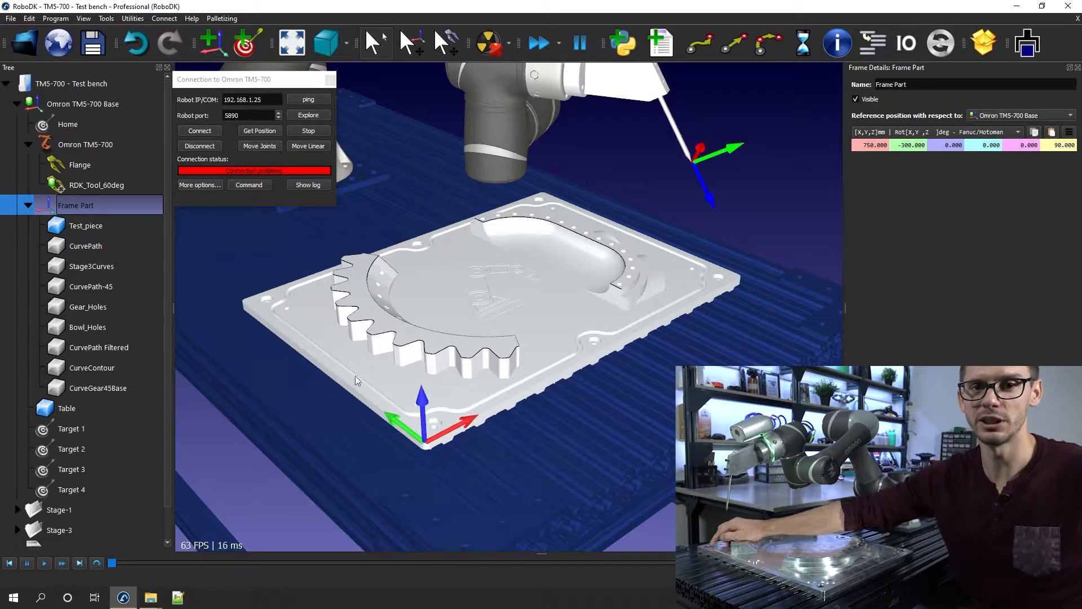
click(417, 53)
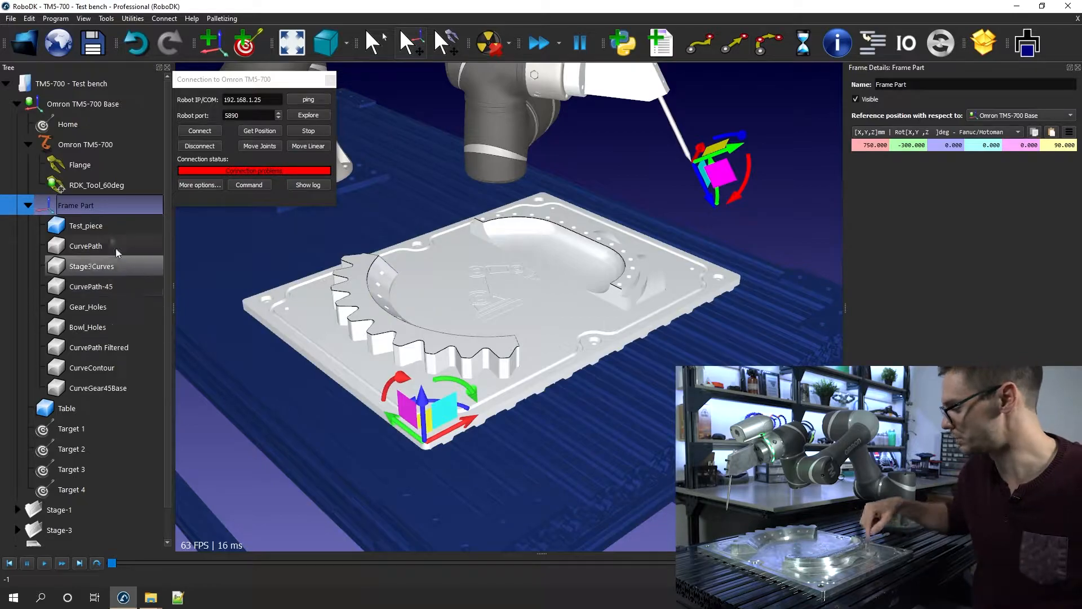
click(29, 205)
click(28, 205)
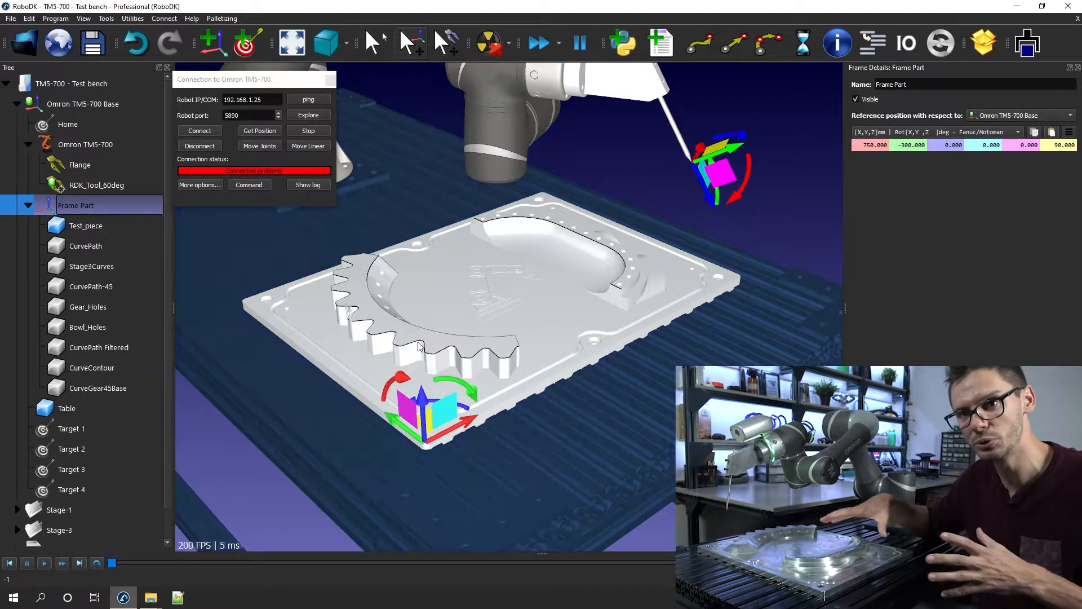
Move Frame Part with its test piece freehand to about X 713.6, Y -302.8 mm and return to normal selection mode
drag(406, 433, 466, 382)
drag(469, 447, 380, 432)
scroll(416, 327, down, 3)
middle_drag(404, 304, 478, 324)
scroll(502, 329, up, 3)
scroll(433, 437, up, 2)
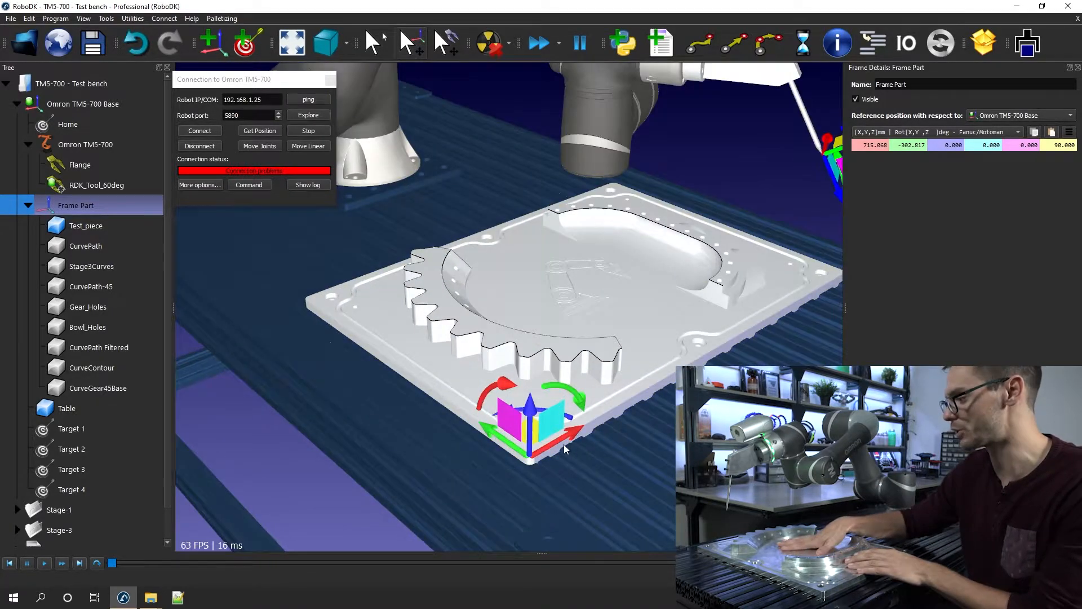
middle_drag(477, 389, 447, 350)
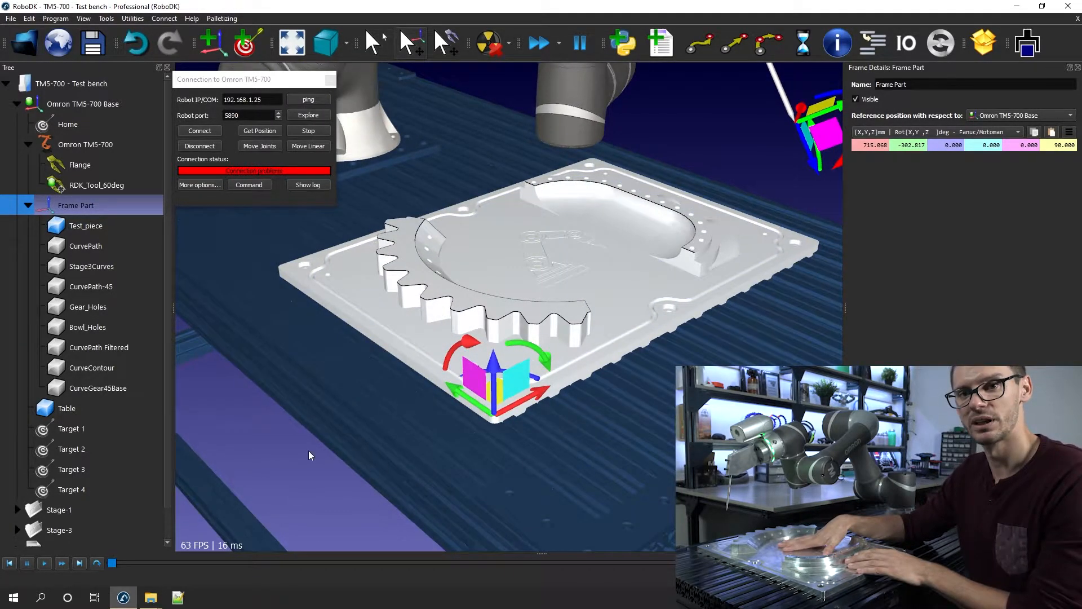
drag(478, 406, 477, 406)
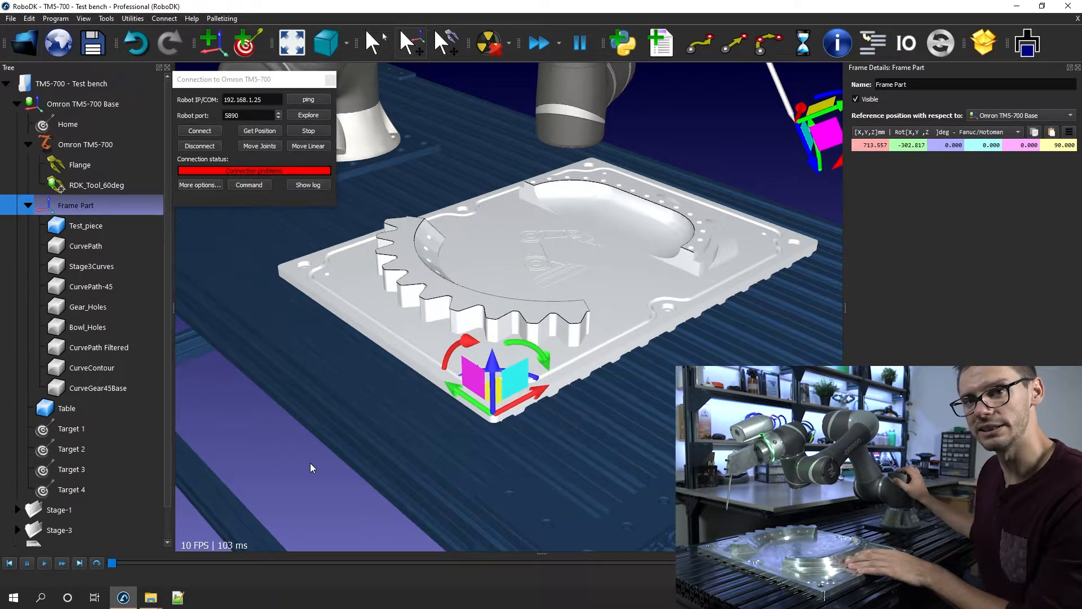
click(311, 463)
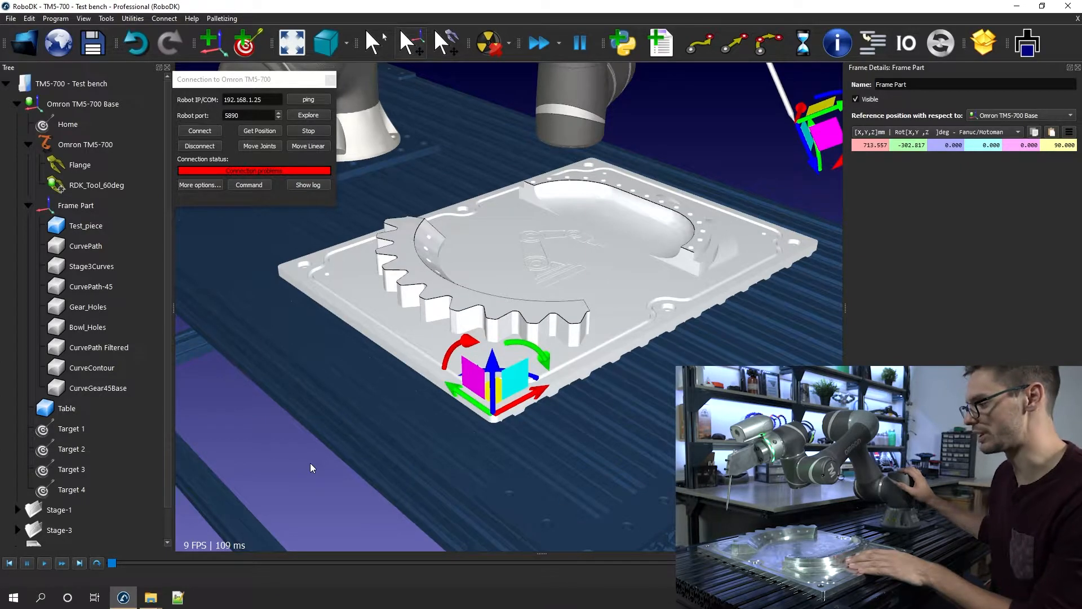
click(373, 43)
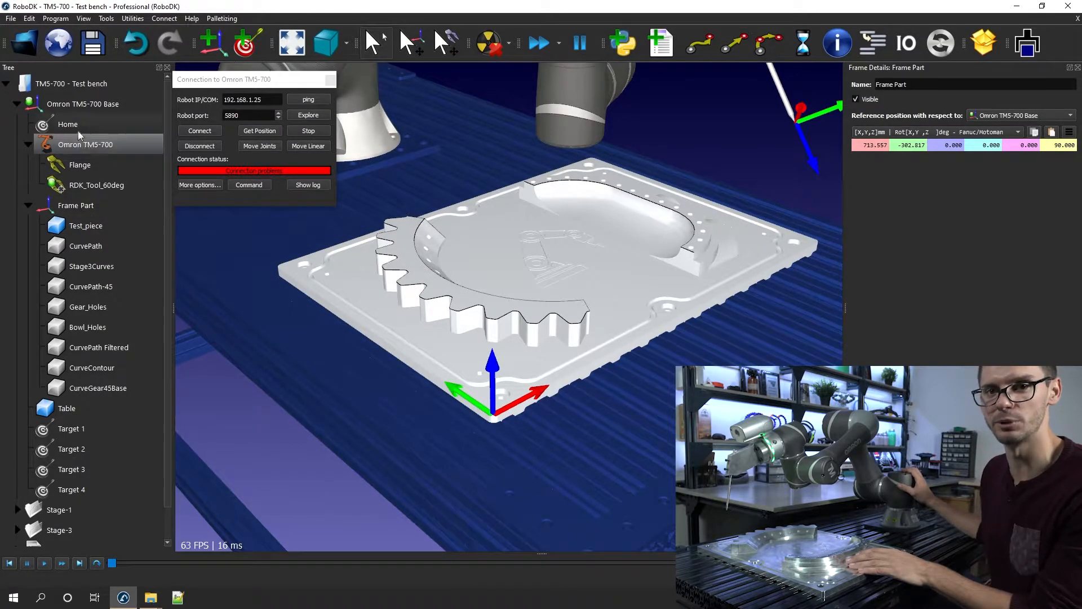
click(17, 105)
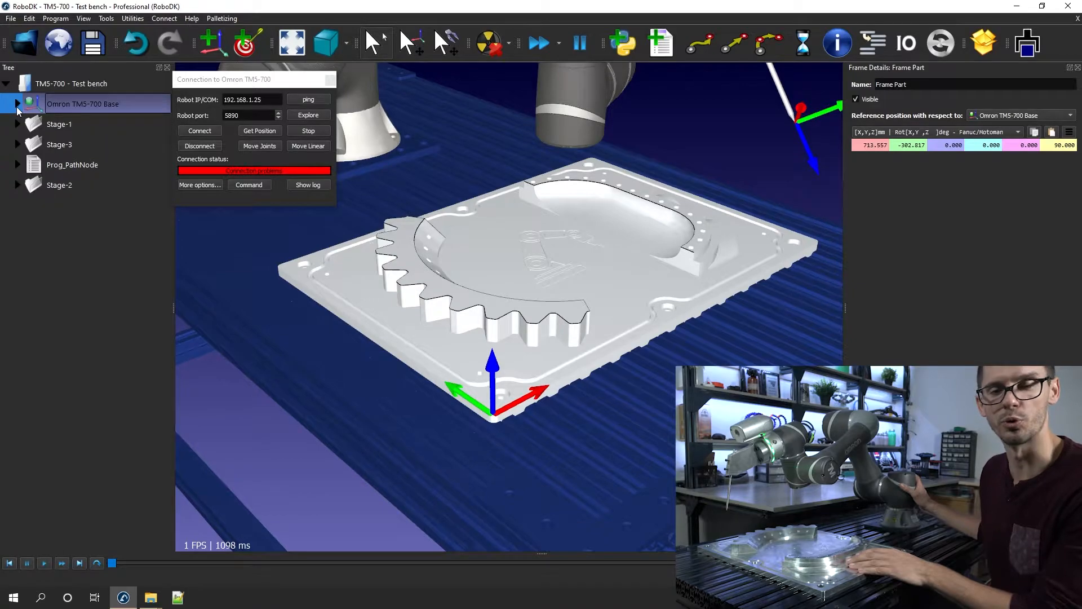
click(17, 104)
click(62, 206)
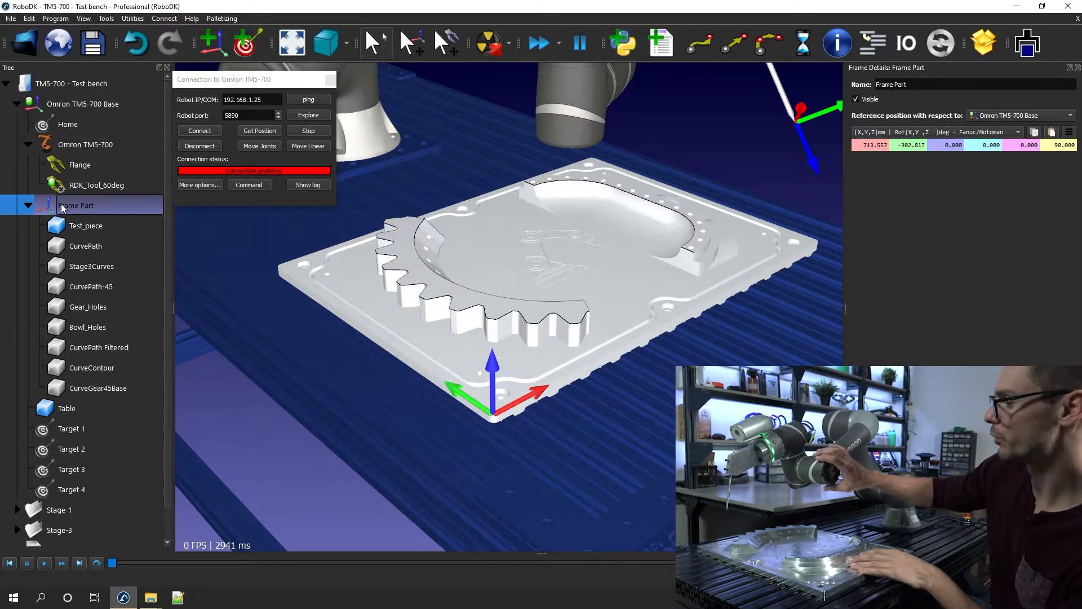
click(222, 446)
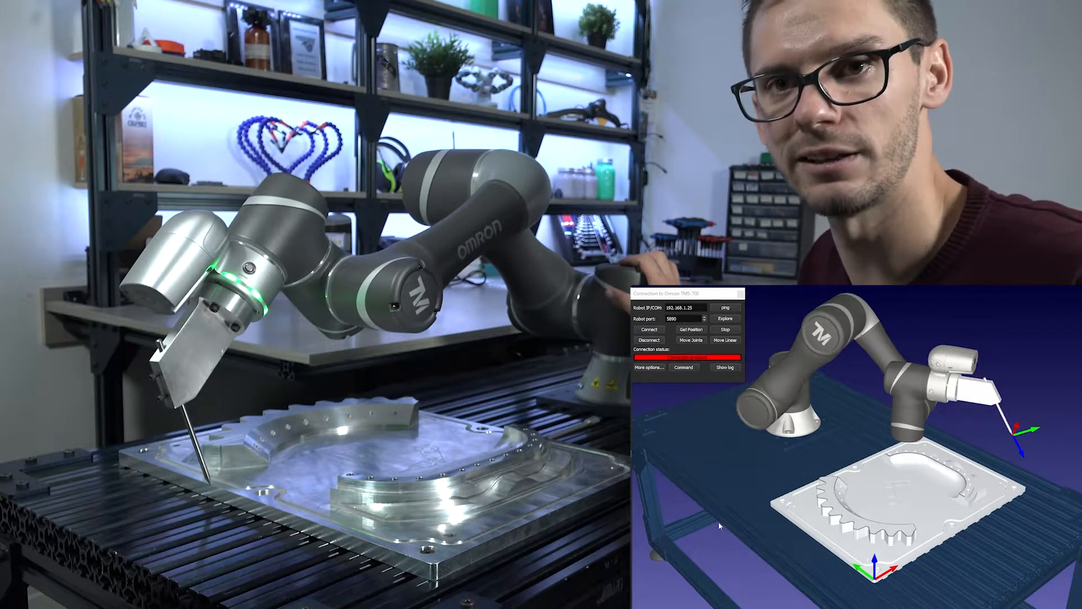
Request the real robot's joint position from the controller using the Get joints modbus command
click(692, 372)
click(690, 370)
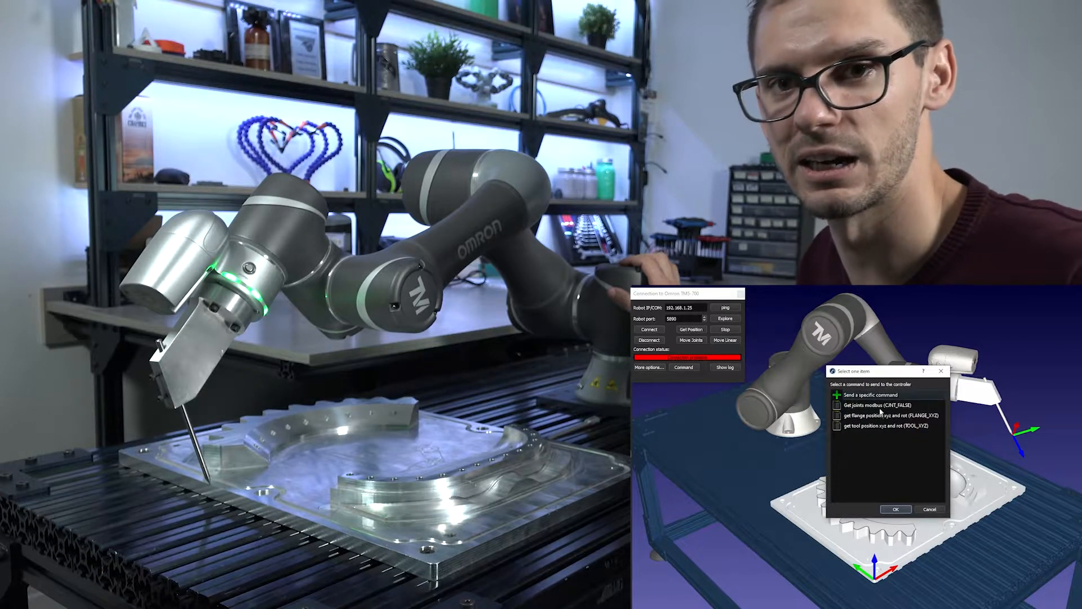
click(850, 417)
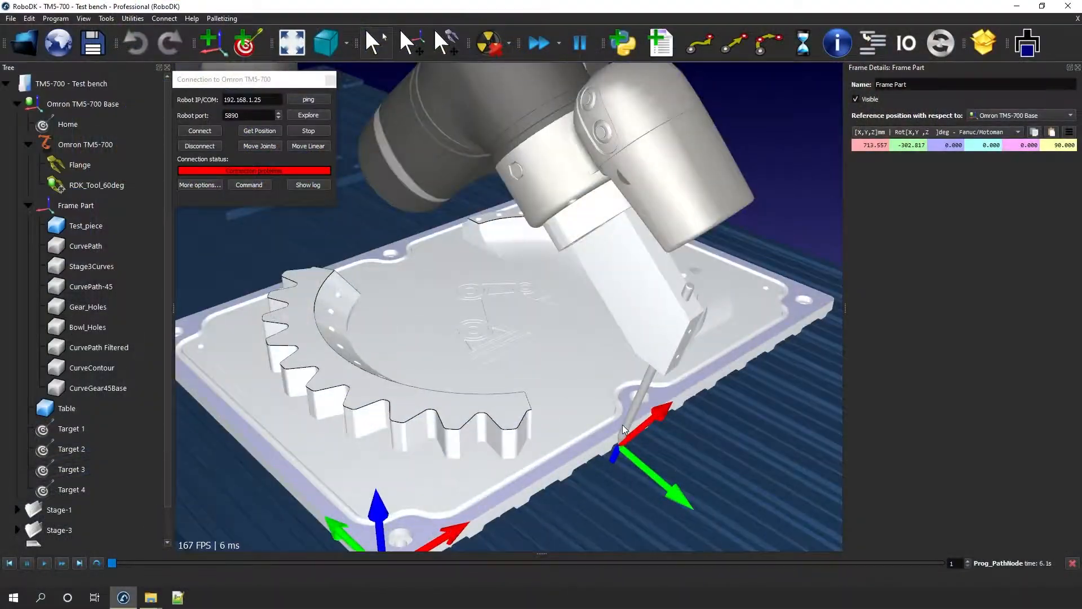
Examine the simulated tool tip's position relative to the test piece's edge from close up and several angles
middle_drag(558, 457, 436, 323)
scroll(477, 323, up, 7)
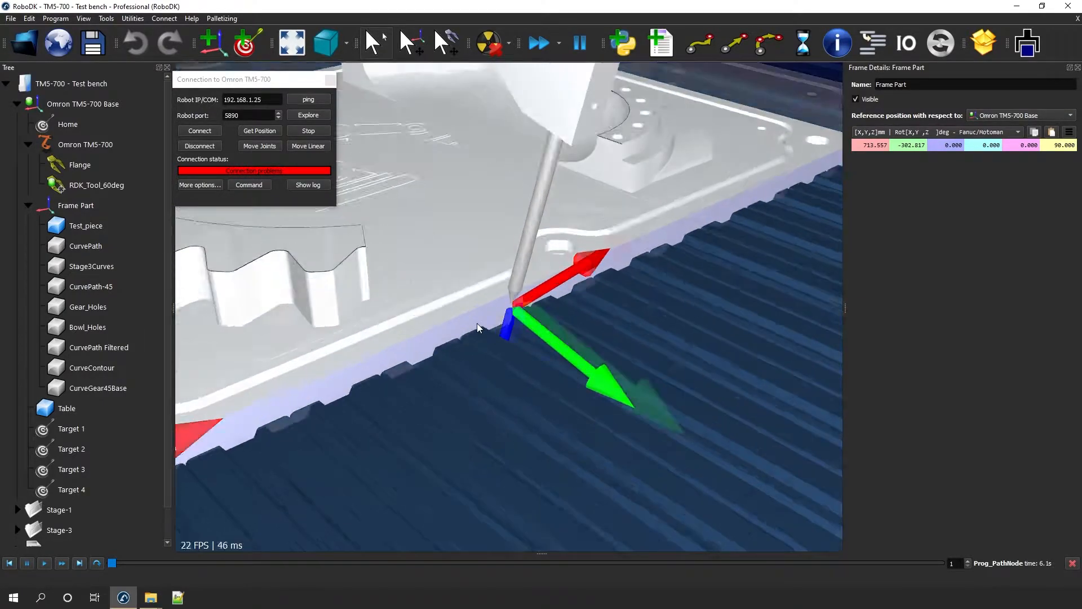
scroll(513, 288, down, 1)
middle_drag(525, 290, 593, 275)
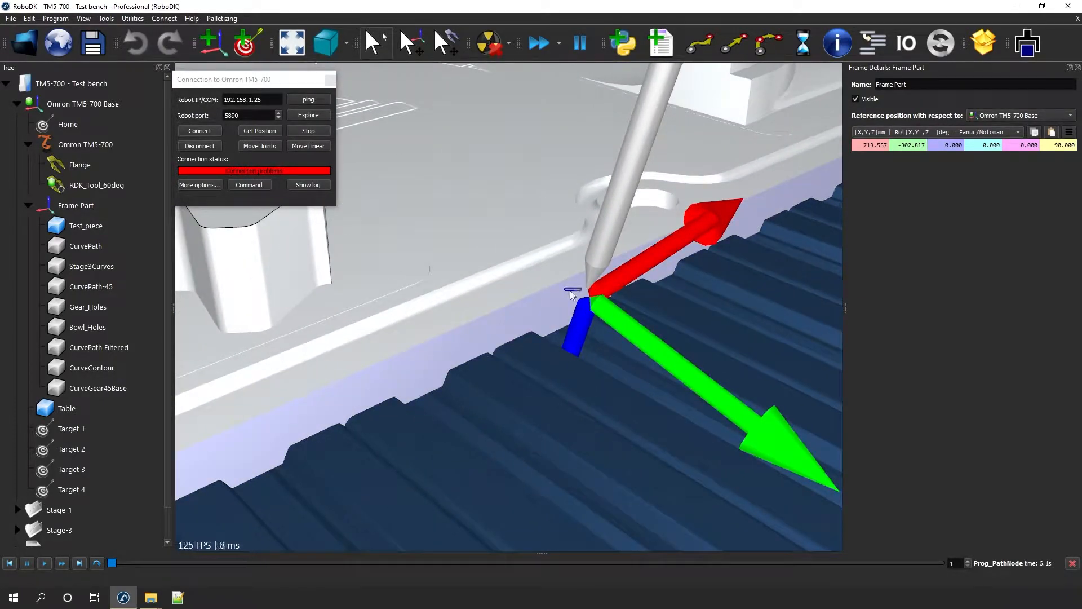
click(523, 306)
right_drag(523, 306, 626, 251)
right_drag(626, 252, 635, 263)
click(626, 140)
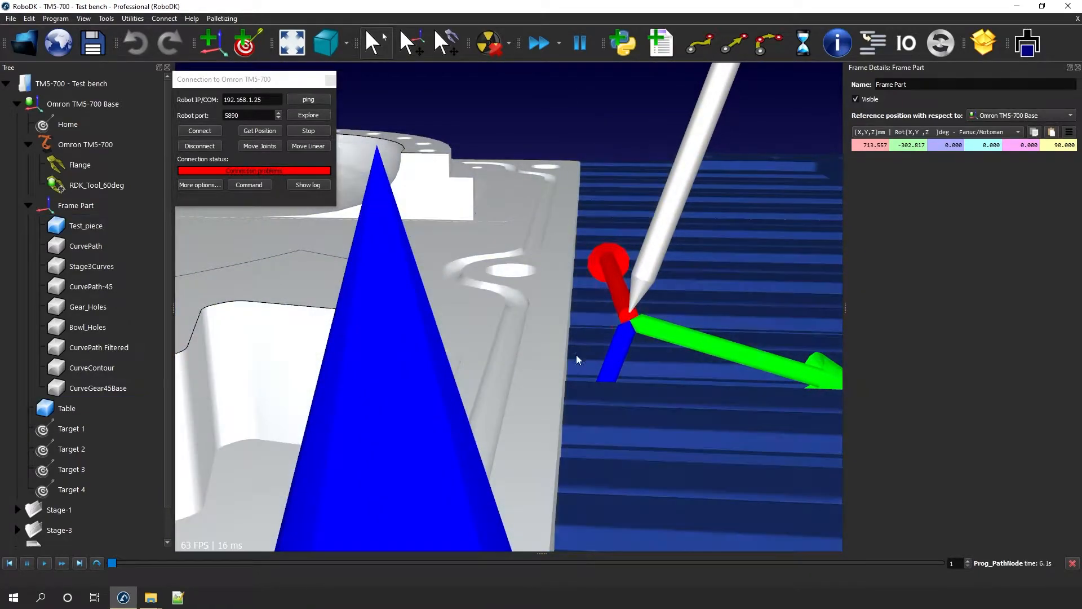
scroll(575, 359, down, 3)
right_drag(631, 181, 464, 373)
middle_drag(465, 373, 551, 369)
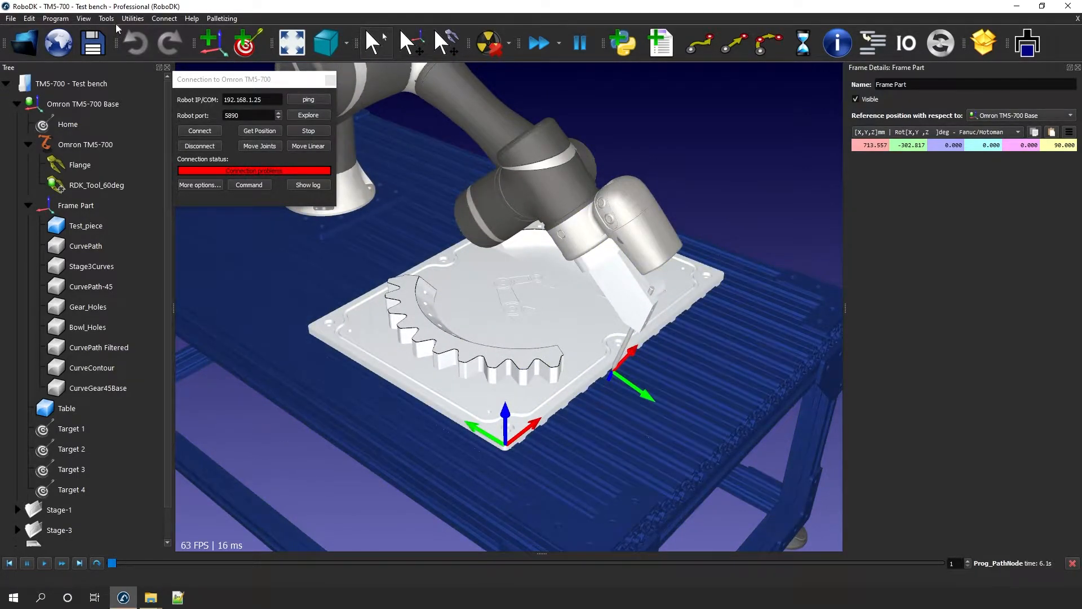
Start a reference frame definition and choose Frame Part as the reference to calibrate
click(132, 18)
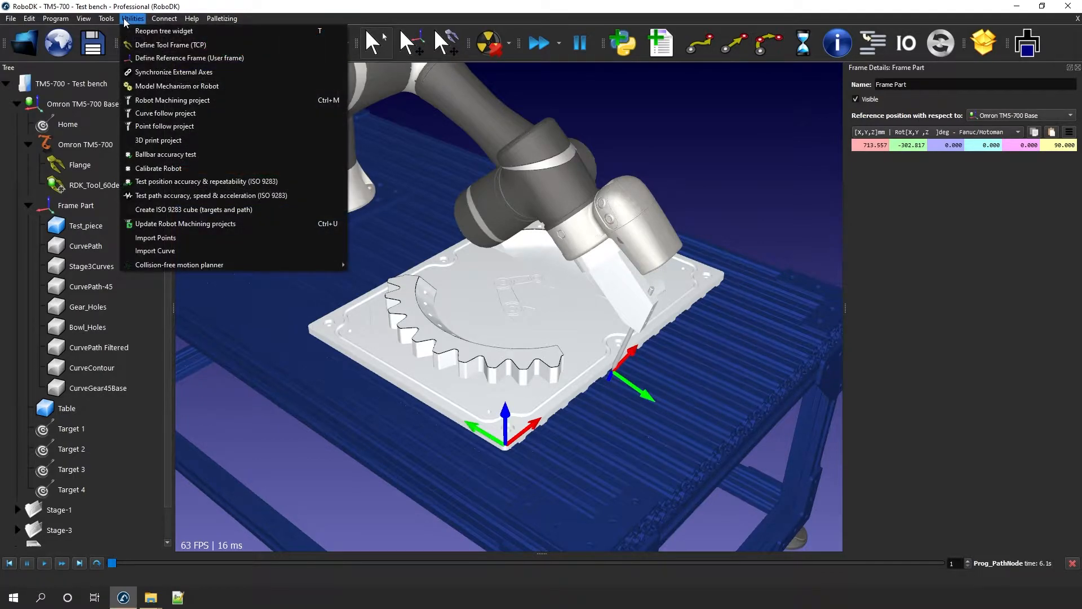
click(147, 55)
drag(476, 129, 757, 192)
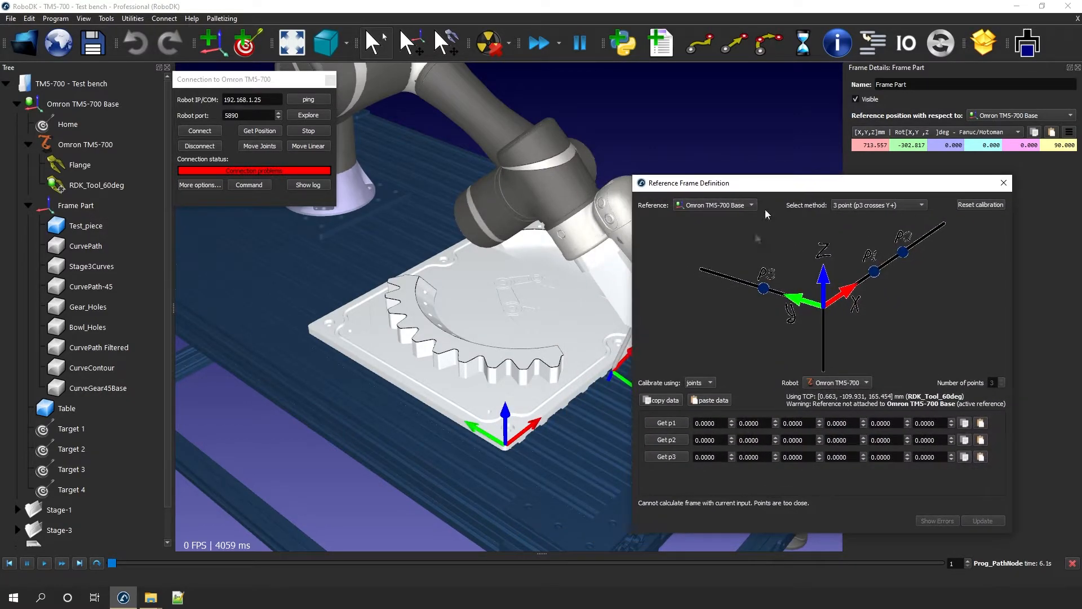
click(715, 205)
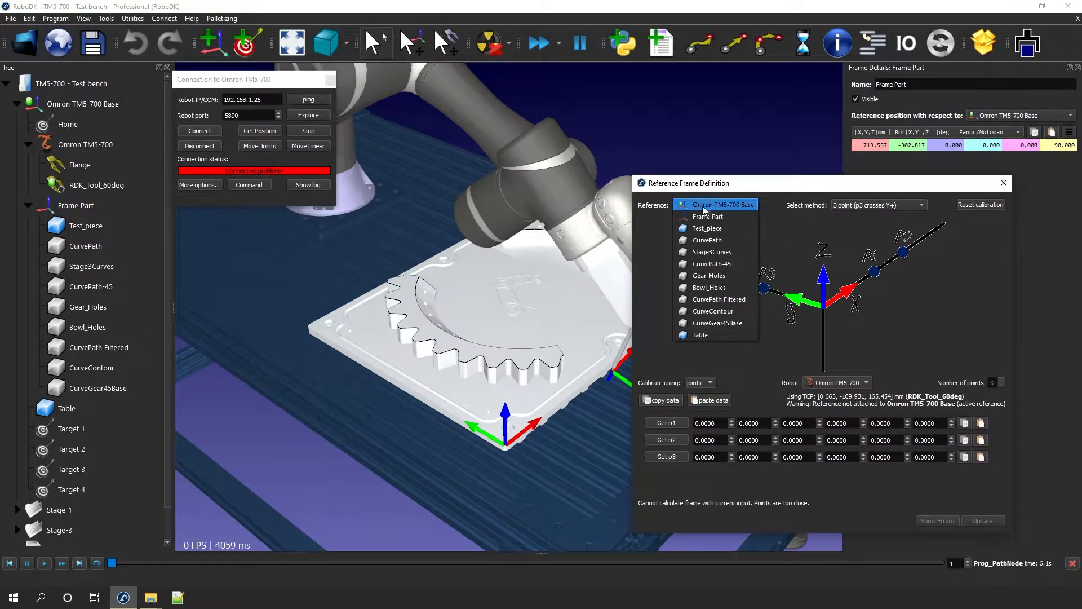
click(716, 209)
click(716, 209)
click(708, 220)
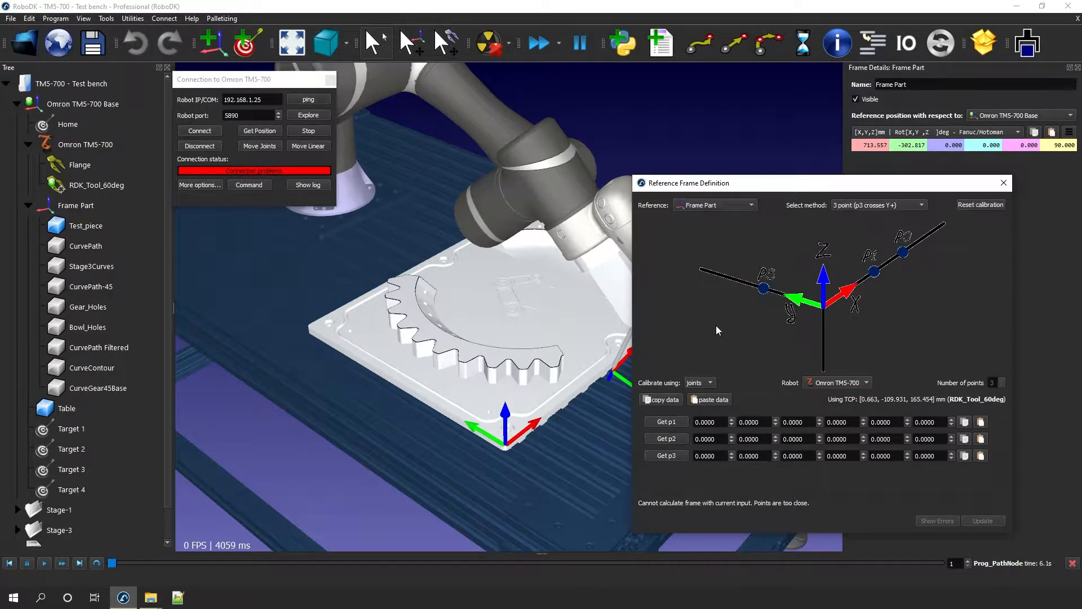